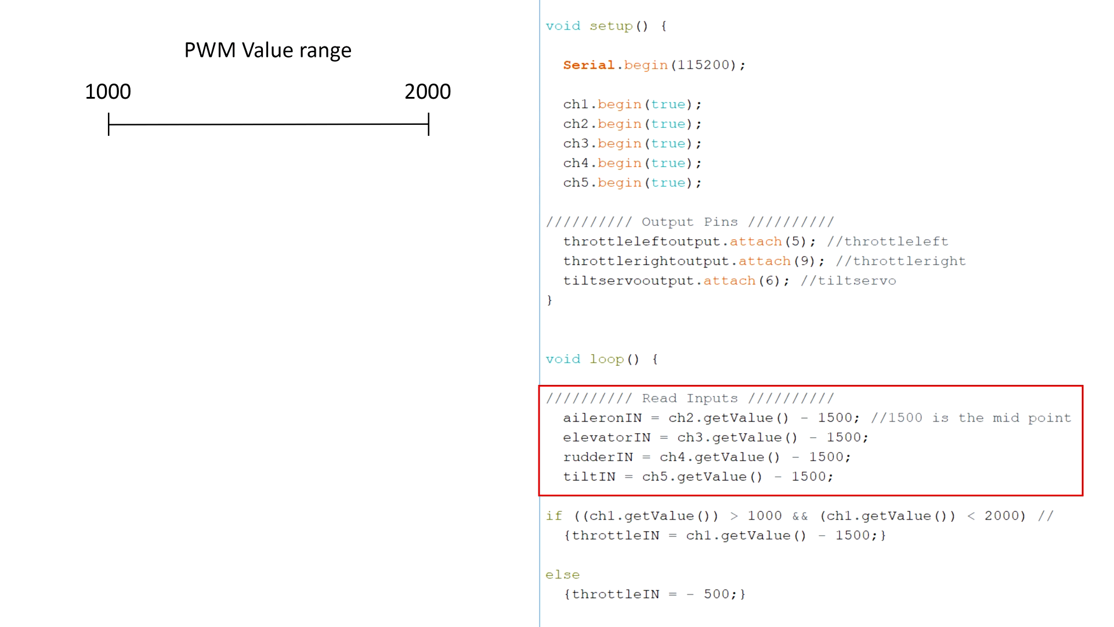
key(Right)
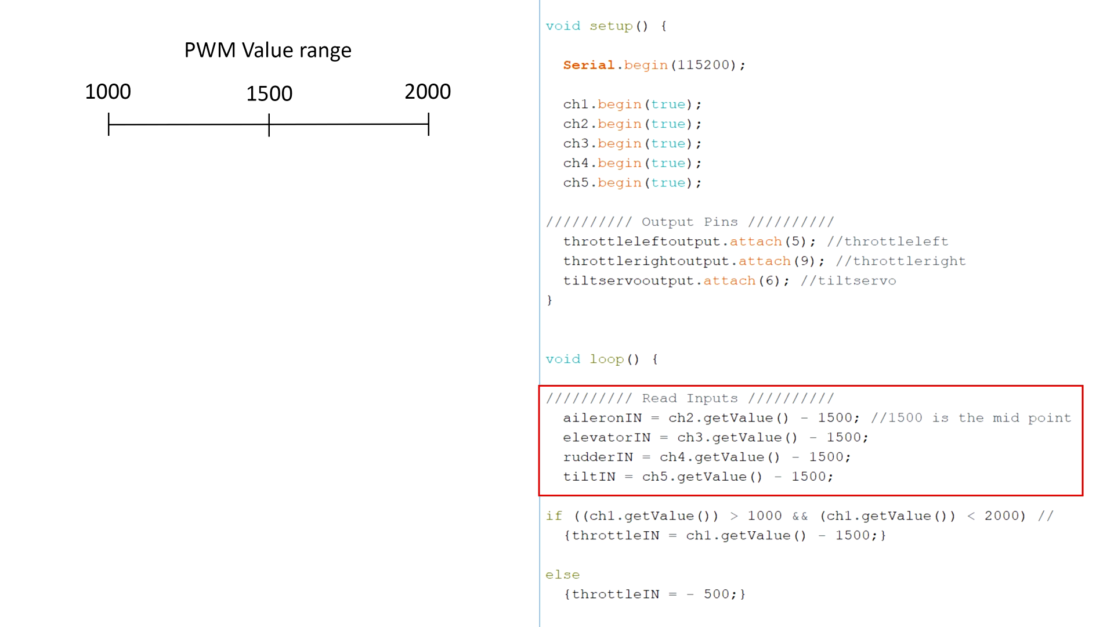